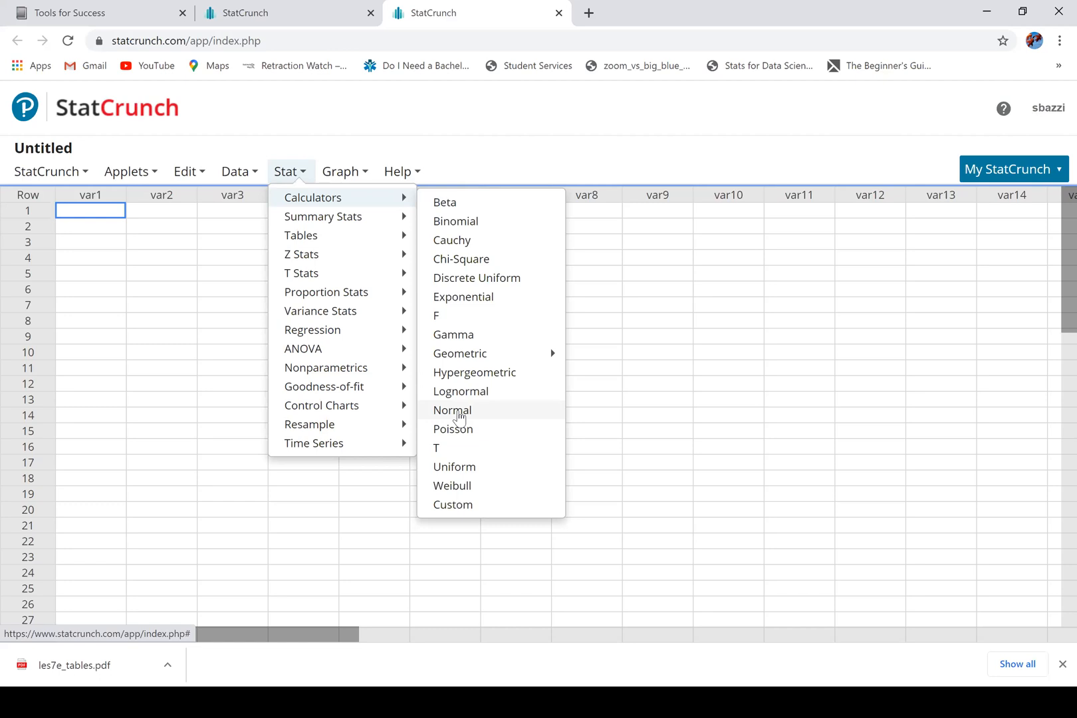
Open the Normal distribution calculator, bring up Microsoft Whiteboard and place its window beside the calculator
{"action": "left_click", "coordinate": [458, 412]}
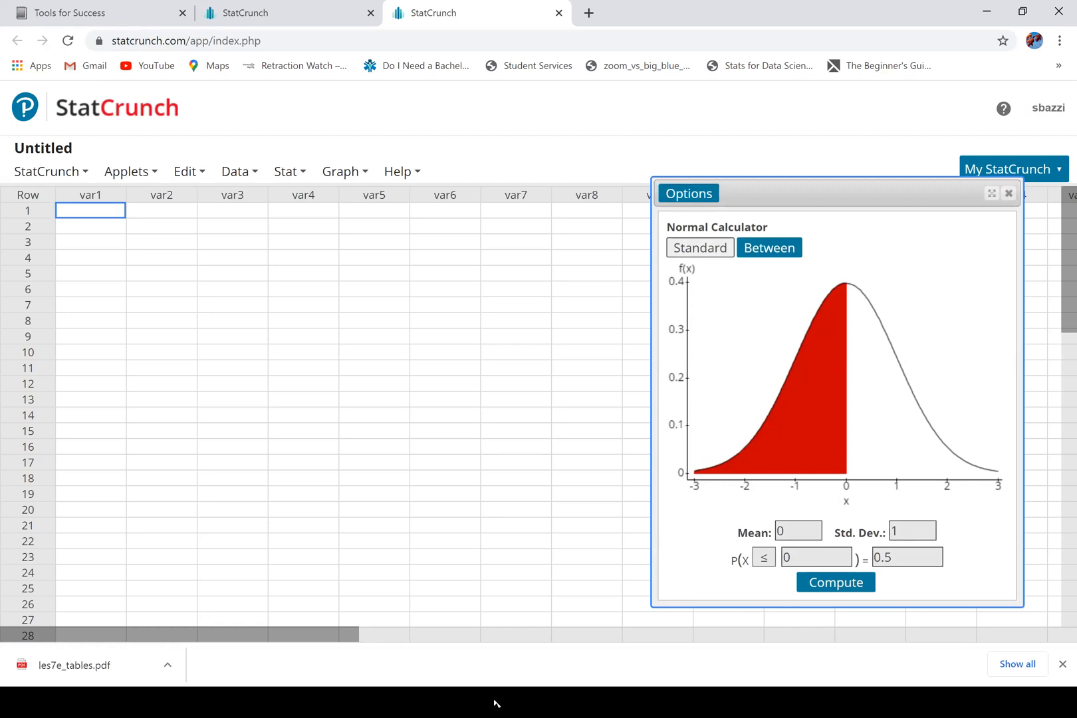
{"action": "key", "text": "super"}
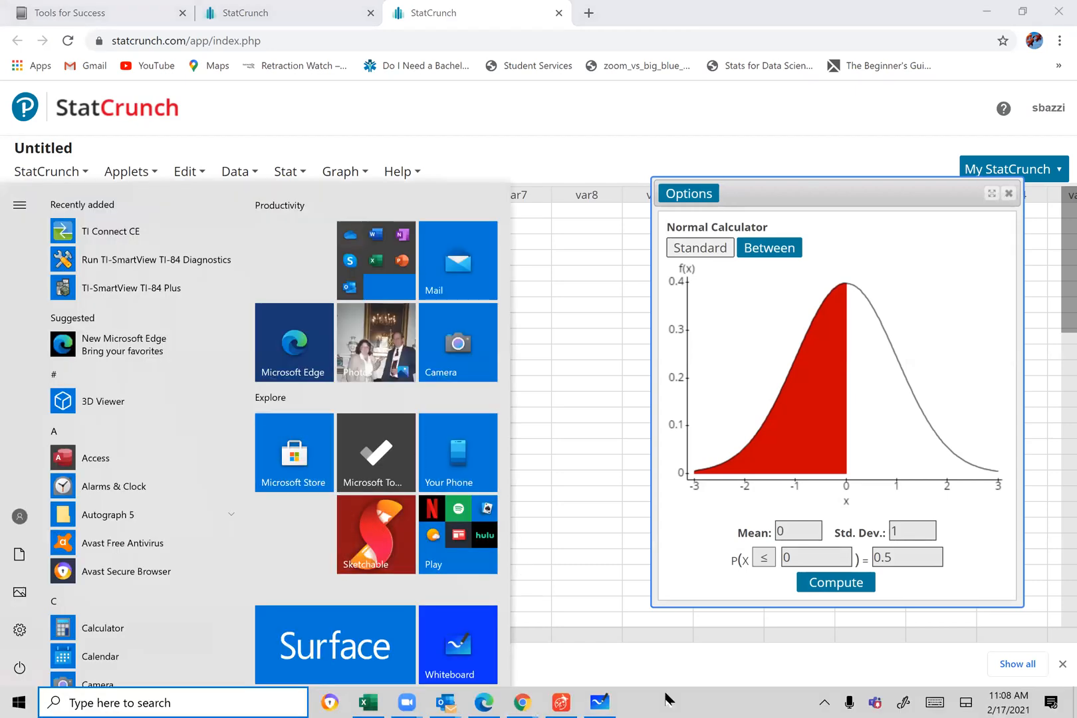
{"action": "left_click", "coordinate": [601, 701]}
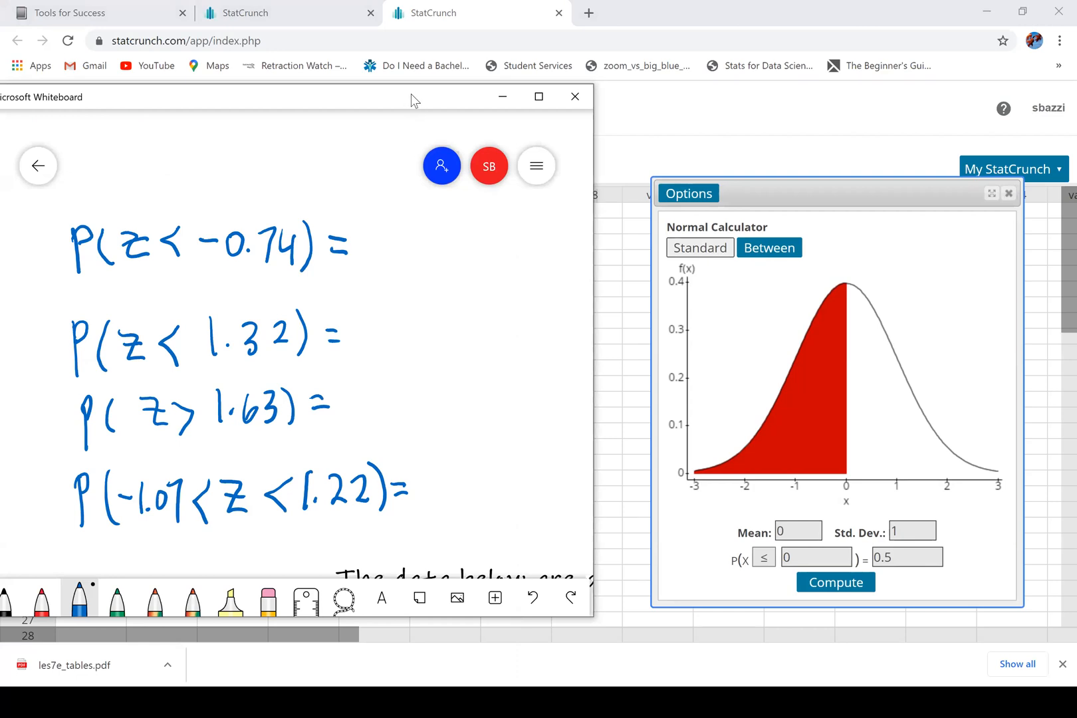
{"action": "left_click_drag", "start_coordinate": [411, 94], "coordinate": [466, 100]}
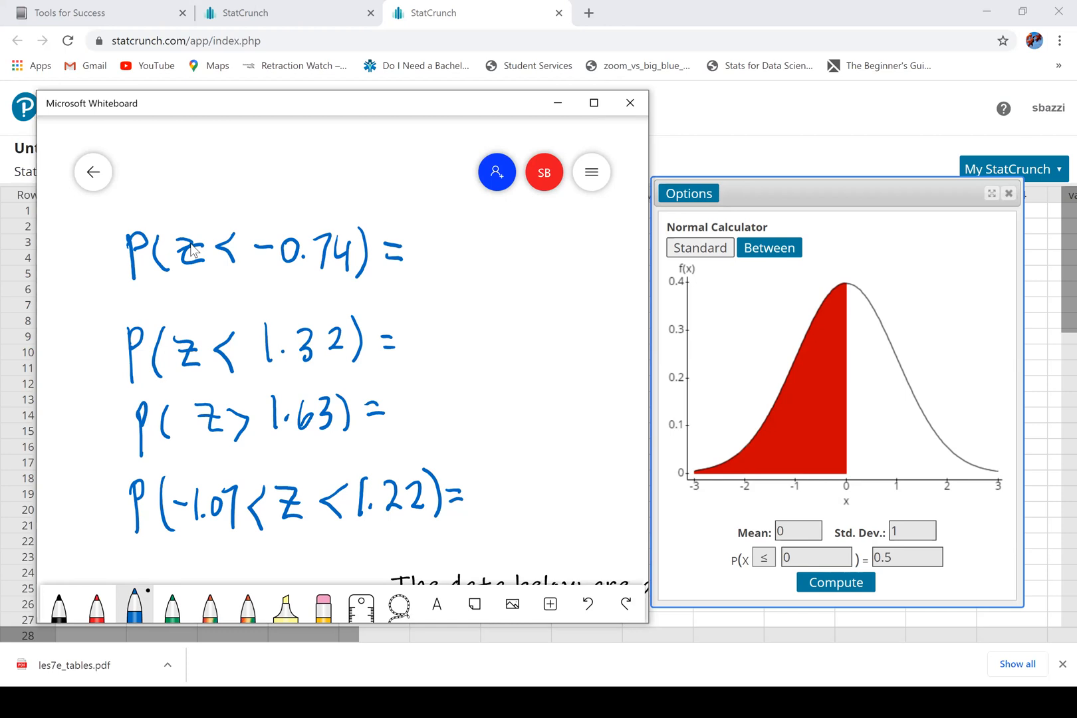
Bring Microsoft Whiteboard back to the front and move its window clear of the Normal calculator
{"action": "left_click", "coordinate": [706, 519]}
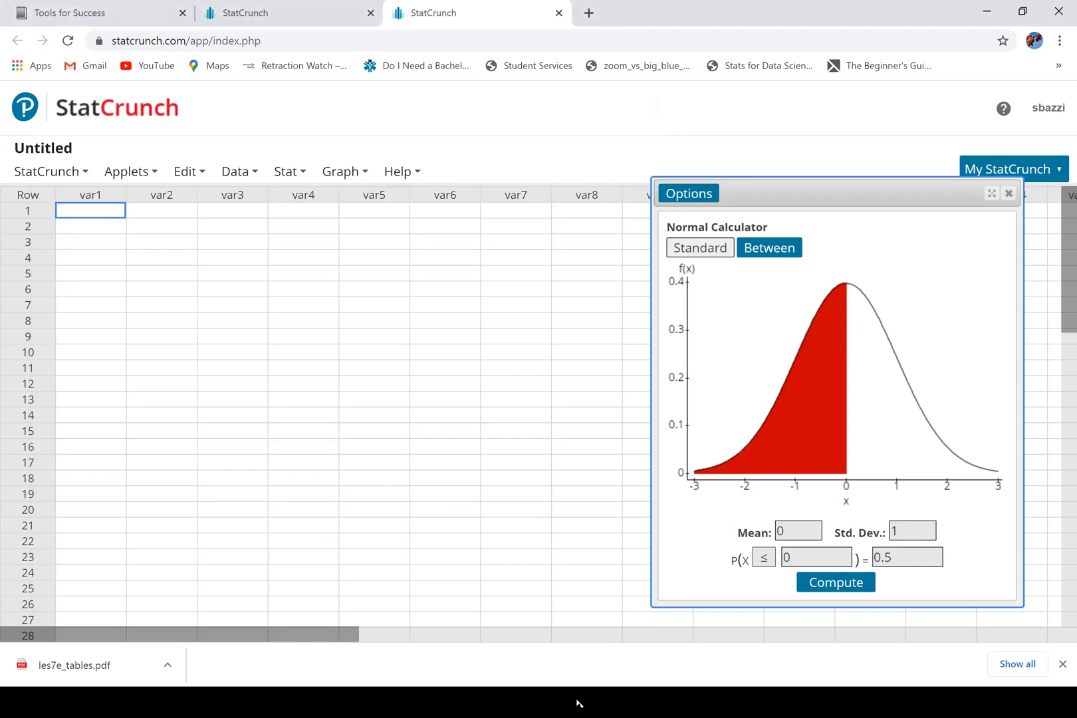
{"action": "key", "text": "super"}
{"action": "left_click", "coordinate": [605, 702]}
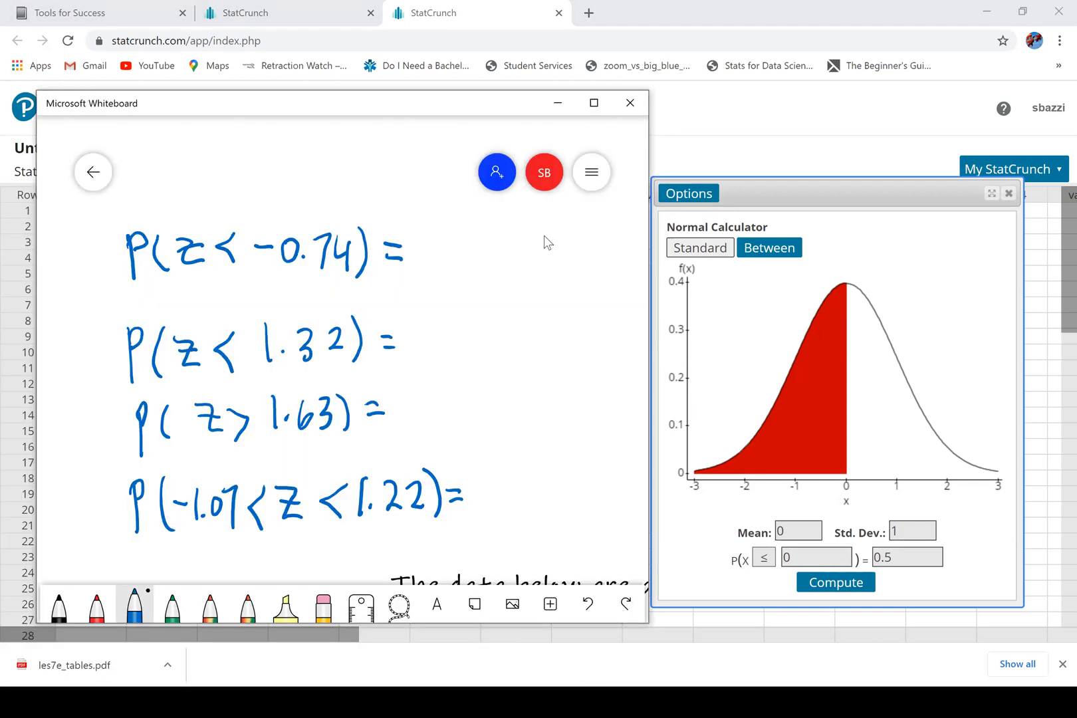
{"action": "left_click", "coordinate": [806, 527]}
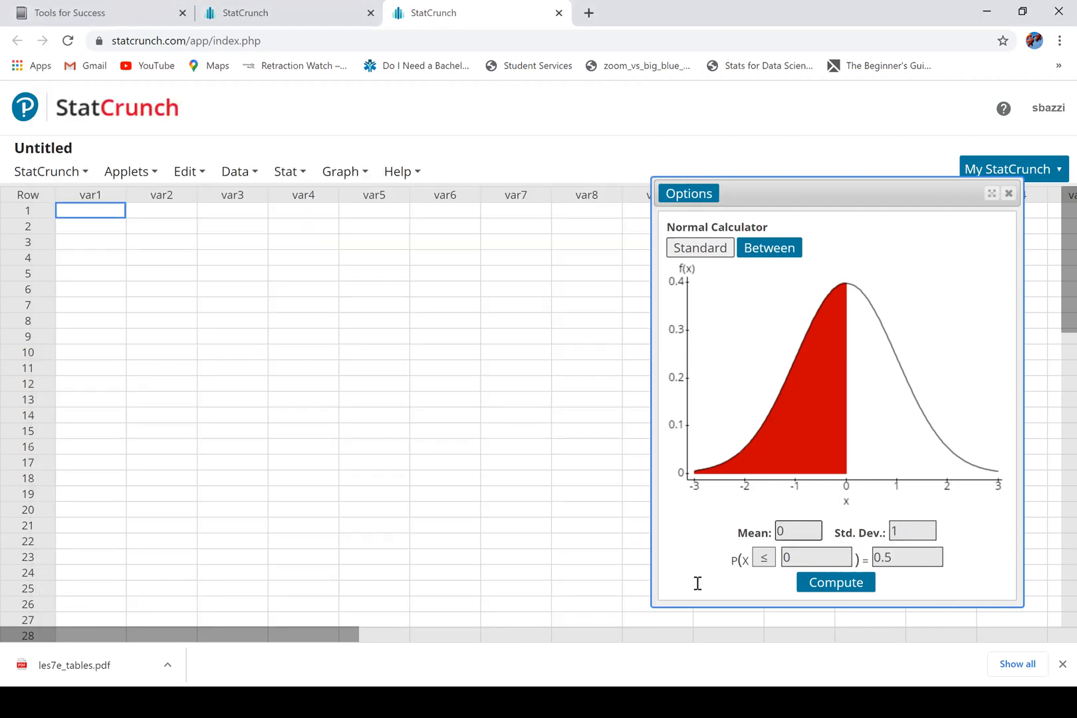
{"action": "key", "text": "super"}
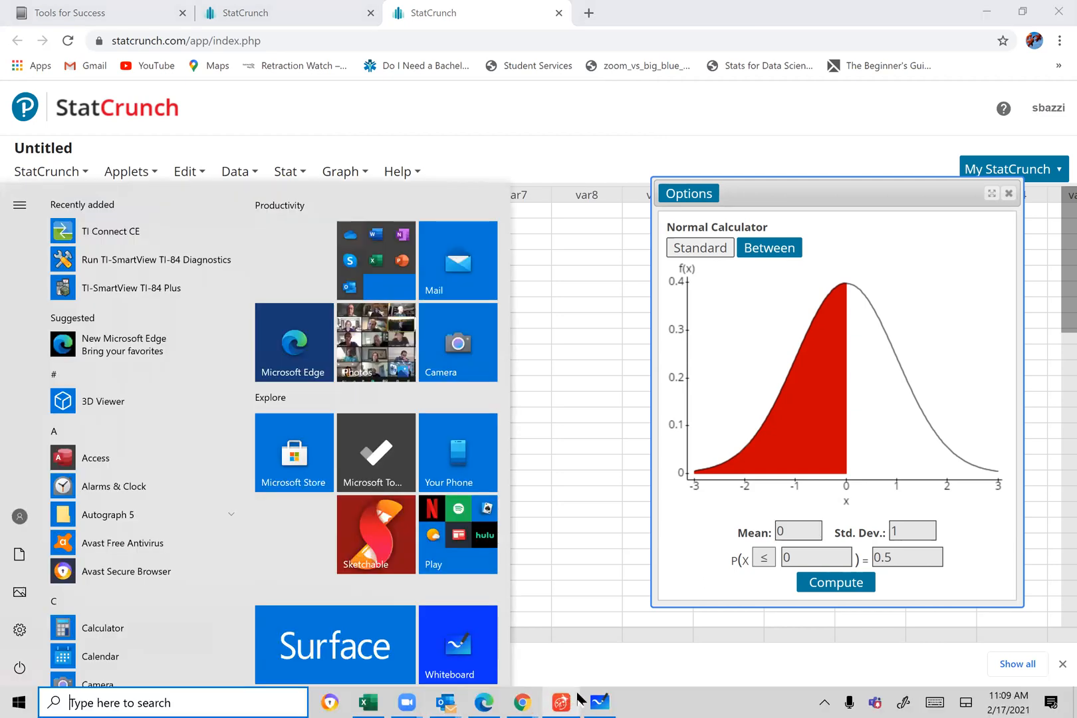
{"action": "left_click", "coordinate": [600, 702]}
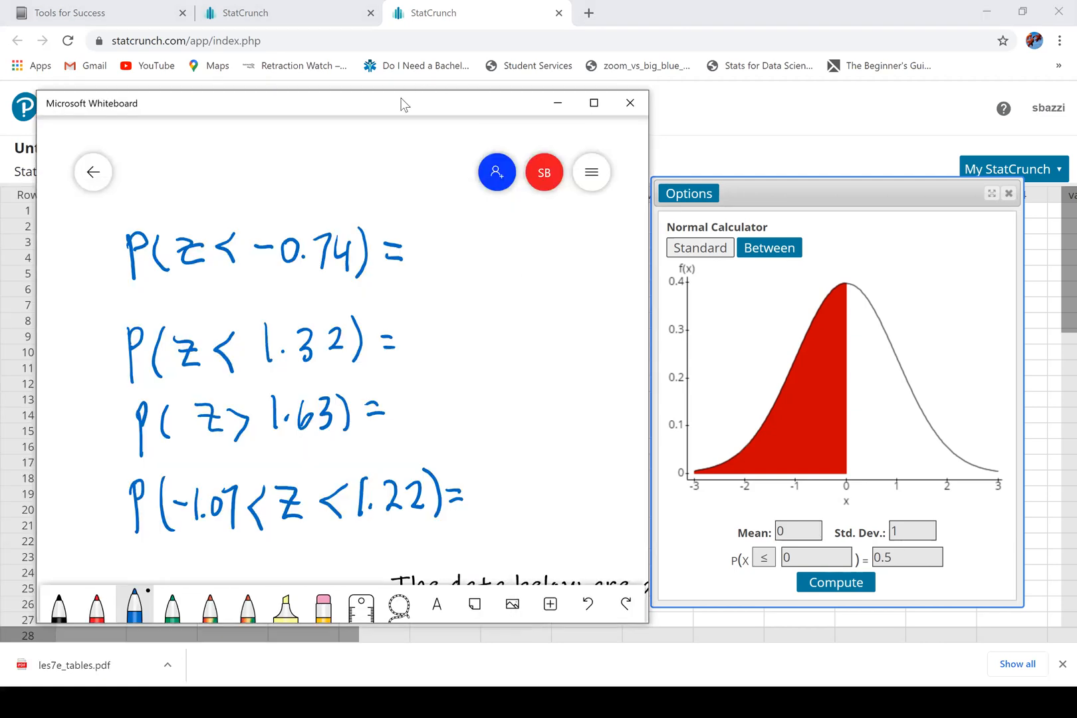
{"action": "left_click_drag", "start_coordinate": [401, 104], "coordinate": [364, 97]}
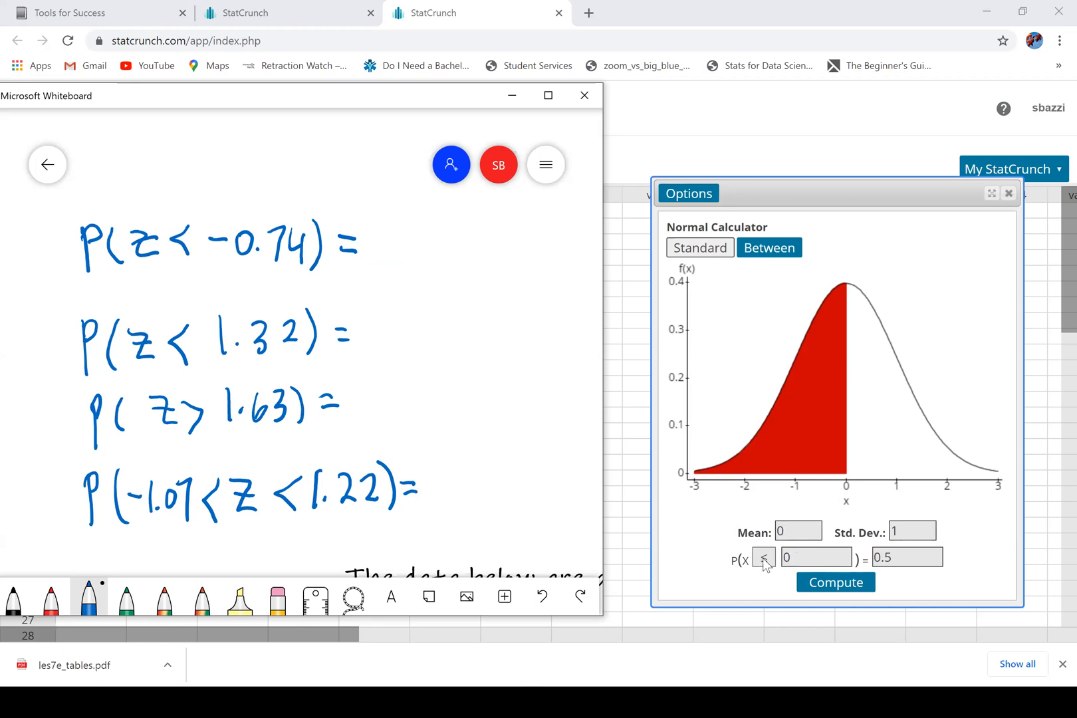
In StatCrunch's Normal calculator, compute the probability that X is less than or equal to -.074
{"action": "left_click", "coordinate": [813, 558]}
{"action": "left_click_drag", "start_coordinate": [812, 557], "coordinate": [782, 558]}
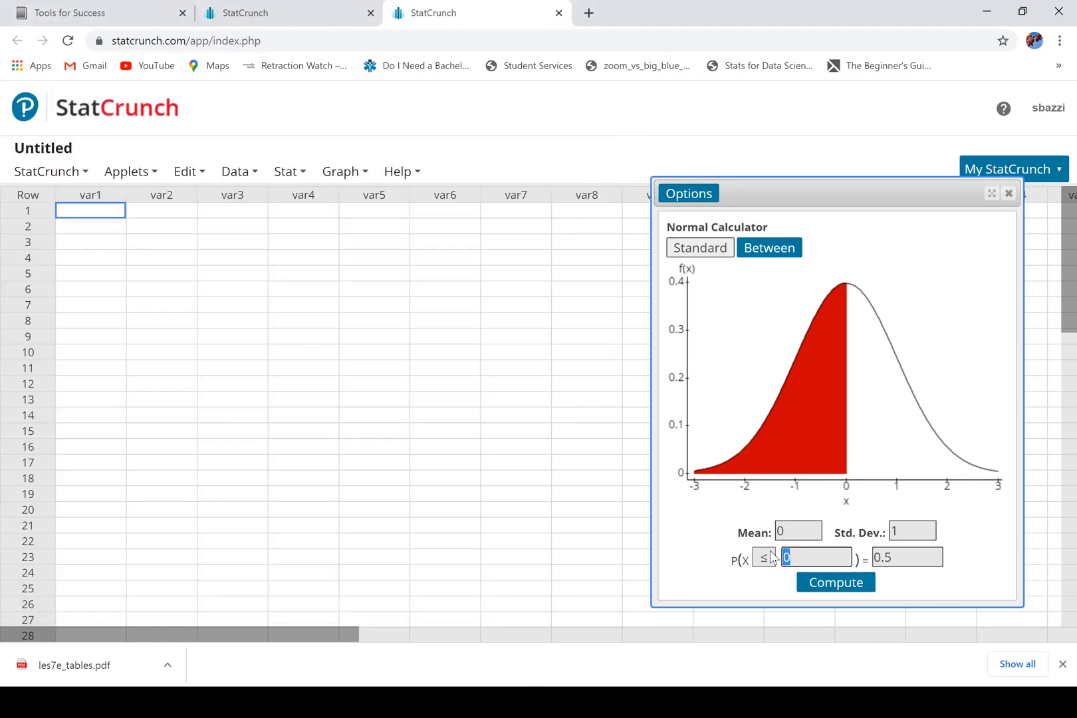
{"action": "type", "text": "-.074"}
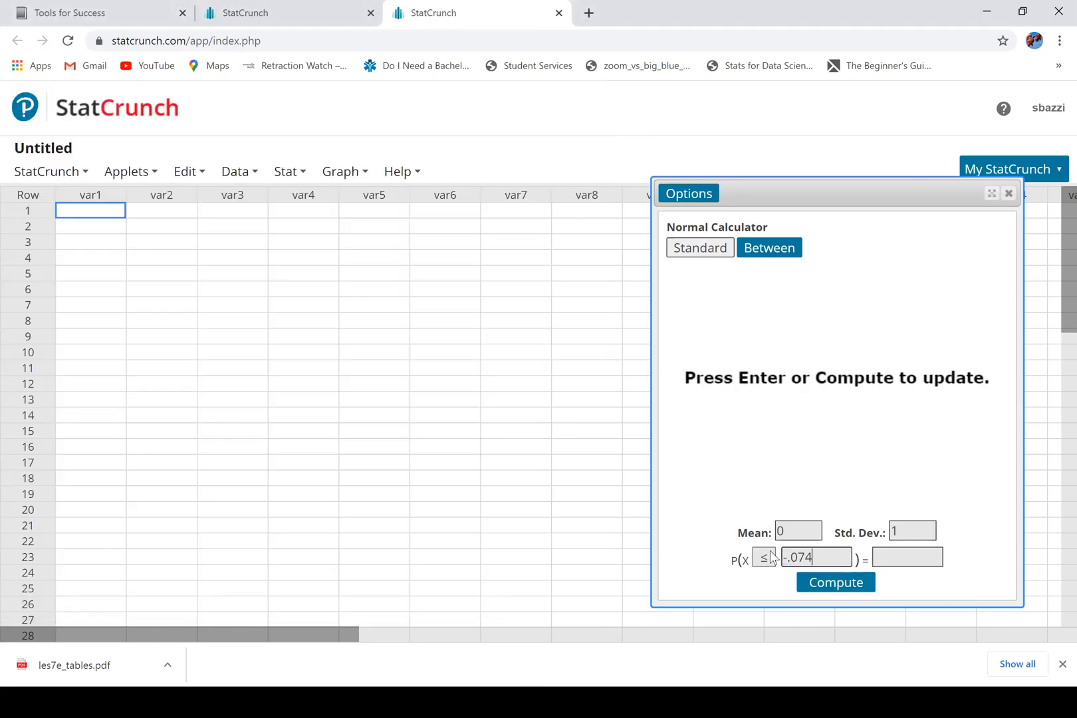
{"action": "left_click", "coordinate": [839, 588]}
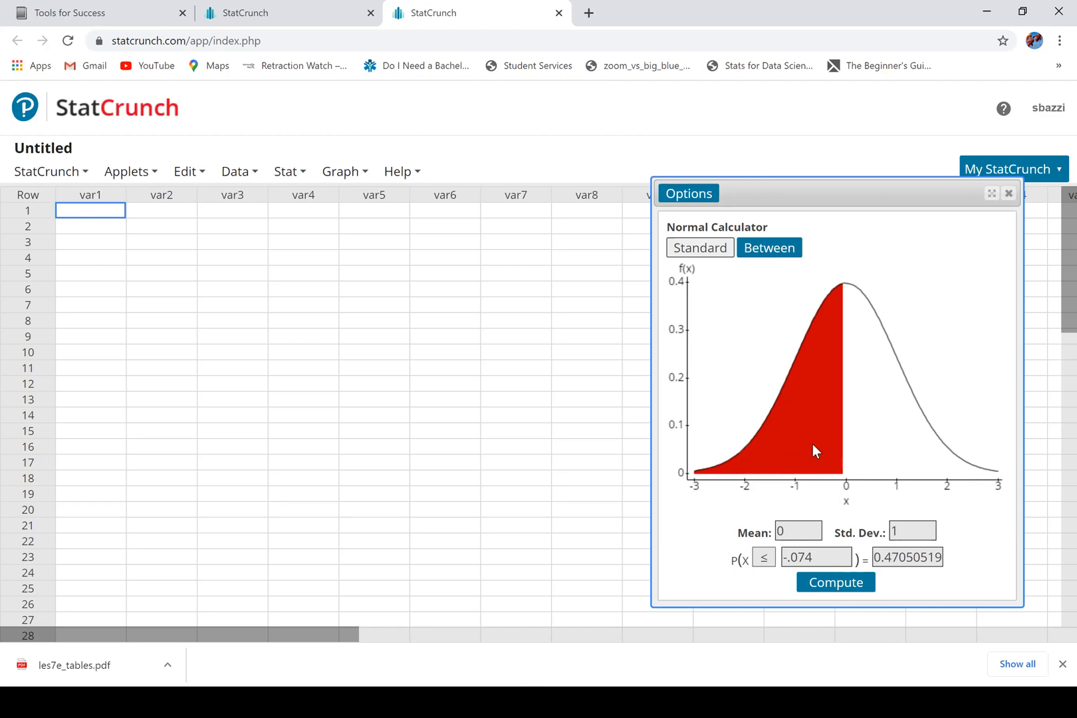
Correct the calculator's upper bound to -.74 and recompute the probability
{"action": "left_click", "coordinate": [794, 557]}
{"action": "key", "text": "BackSpace"}
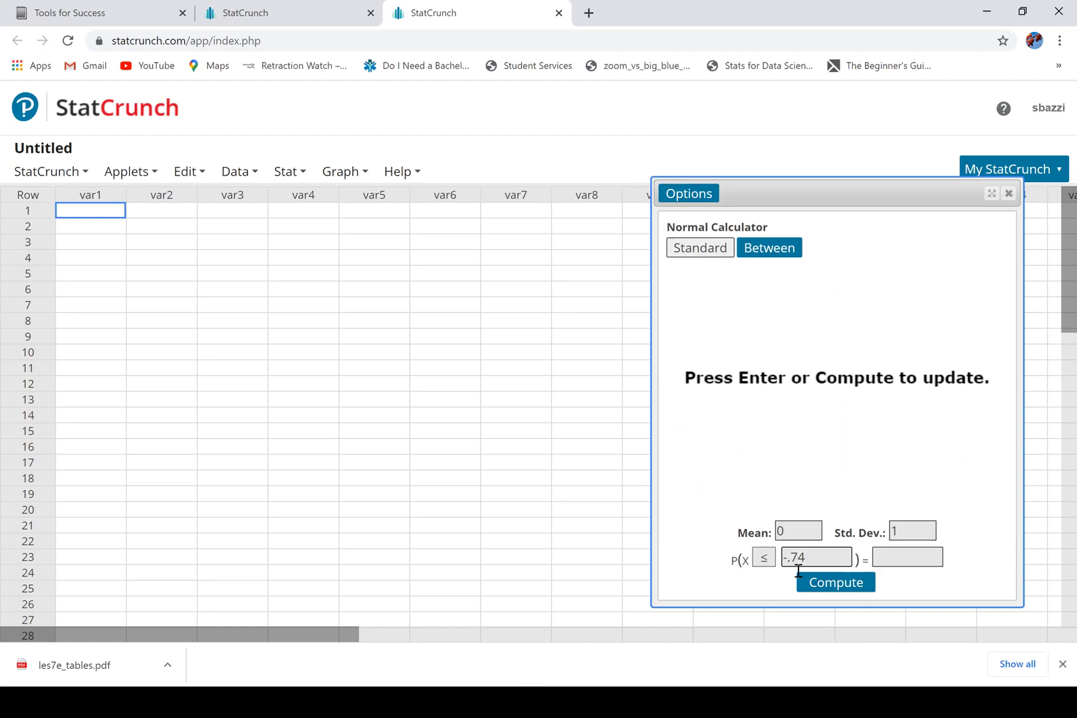
{"action": "left_click", "coordinate": [825, 582]}
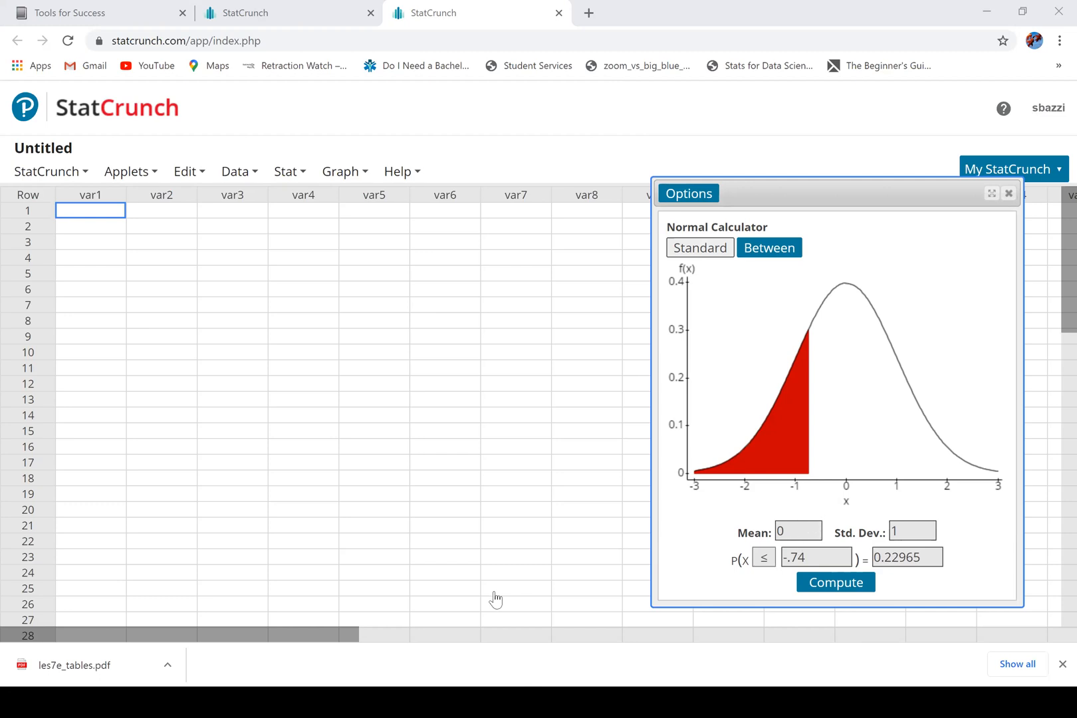
Switch to Microsoft Whiteboard and handwrite 0.2297 as the answer to P(z < -0.74)
{"action": "key", "text": "super"}
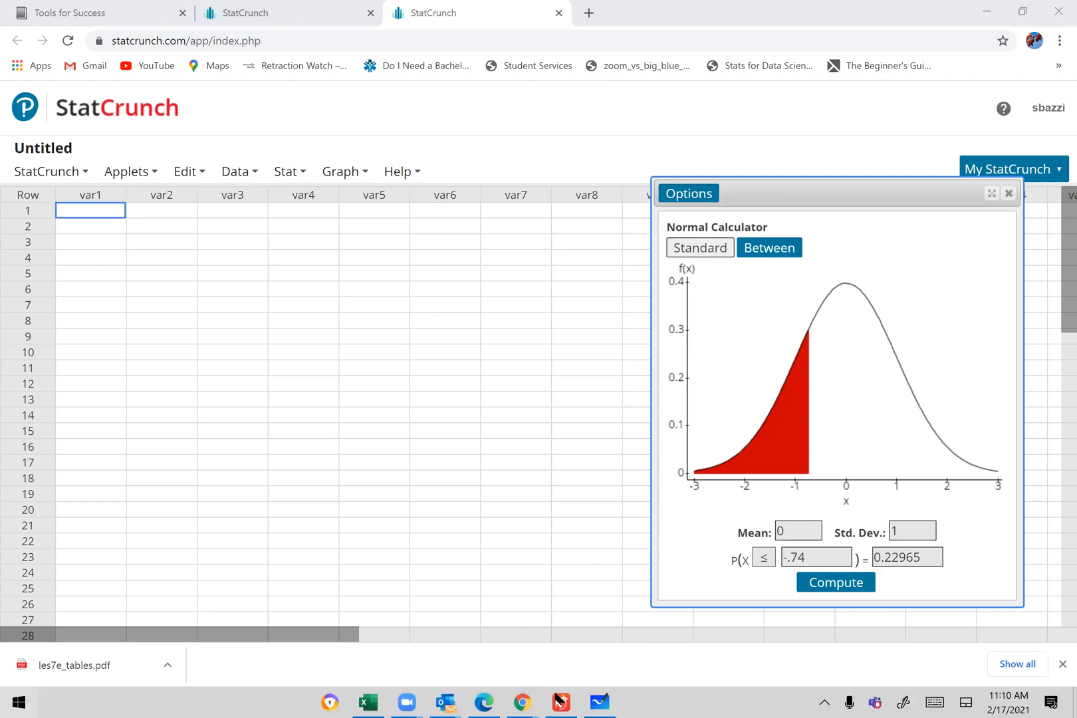
{"action": "left_click", "coordinate": [599, 700]}
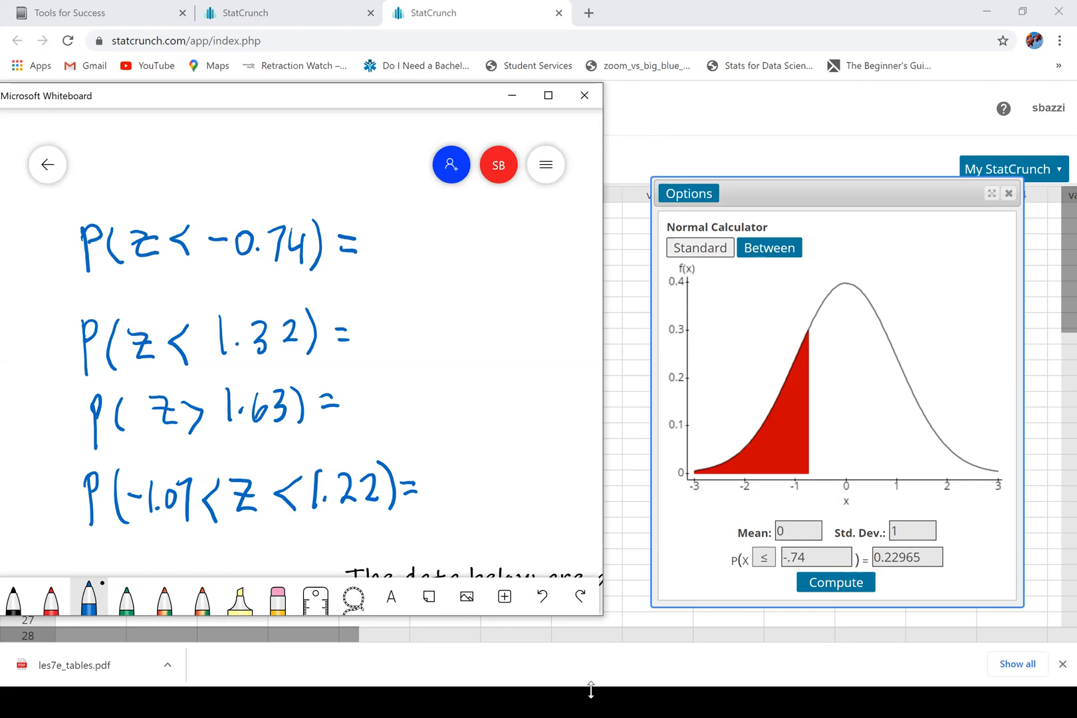
{"action": "mouse_move", "coordinate": [392, 227]}
{"action": "left_mouse_down"}
{"action": "mouse_move", "coordinate": [385, 250]}
{"action": "mouse_move", "coordinate": [394, 228]}
{"action": "mouse_move", "coordinate": [436, 255]}
{"action": "mouse_move", "coordinate": [455, 235]}
{"action": "mouse_move", "coordinate": [457, 258]}
{"action": "mouse_move", "coordinate": [478, 265]}
{"action": "mouse_move", "coordinate": [505, 238]}
{"action": "mouse_move", "coordinate": [504, 263]}
{"action": "left_mouse_up"}
{"action": "left_click", "coordinate": [406, 245]}
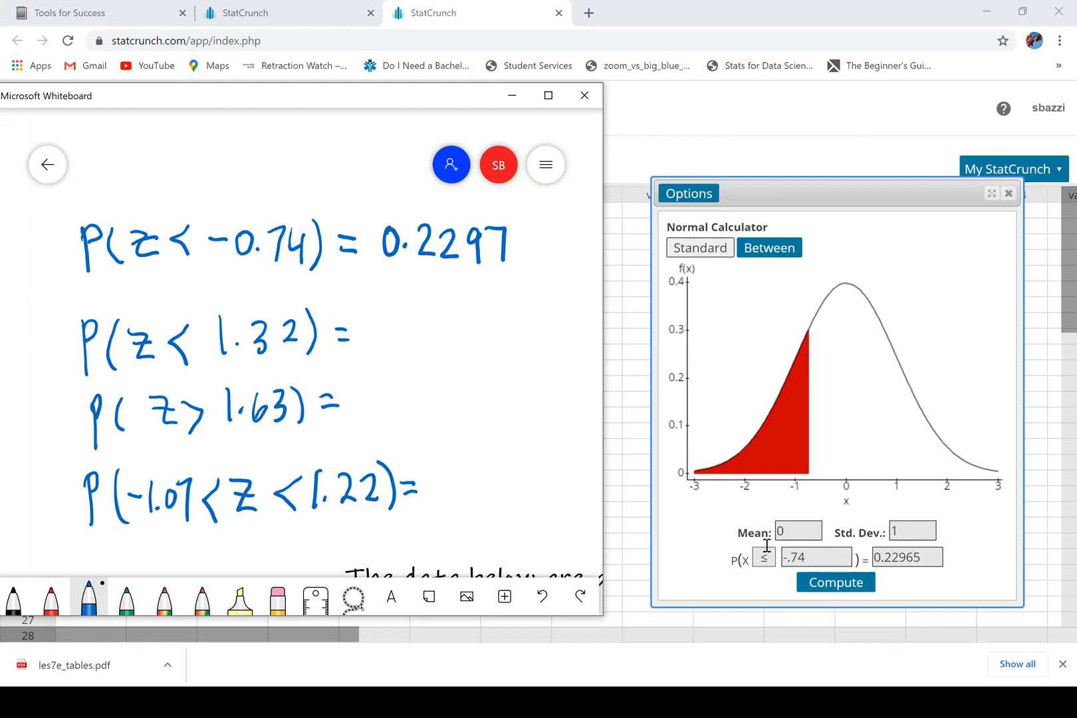
In StatCrunch's Normal calculator, compute the probability that X is less than or equal to 1.32
{"action": "left_click", "coordinate": [796, 556]}
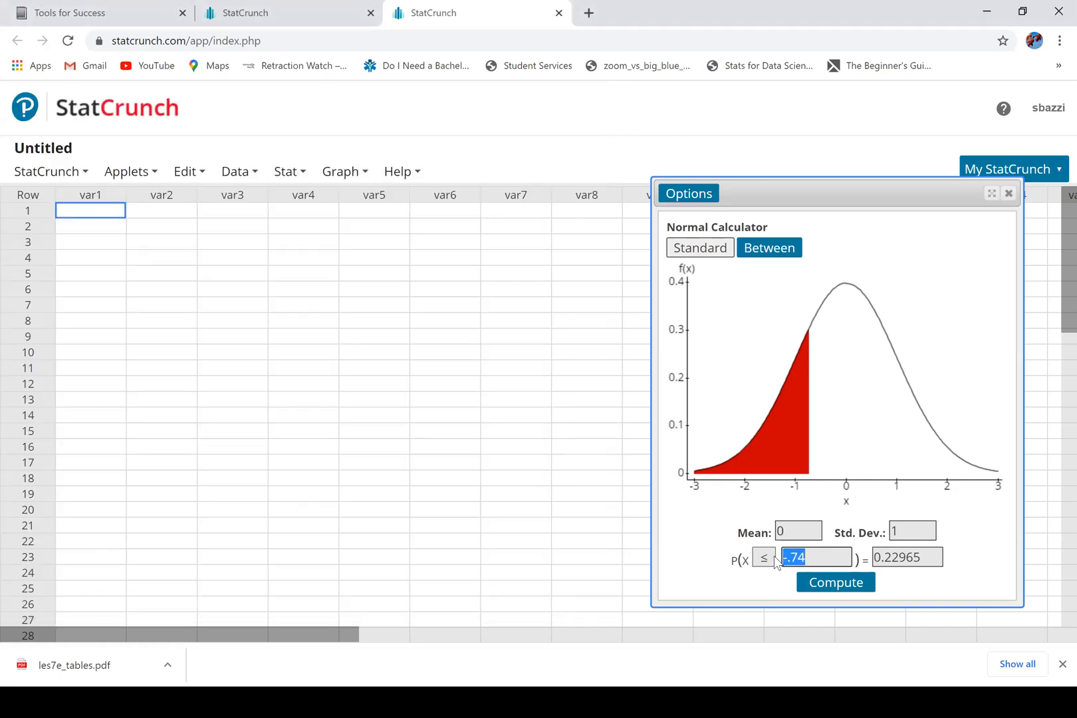
{"action": "type", "text": "1.32"}
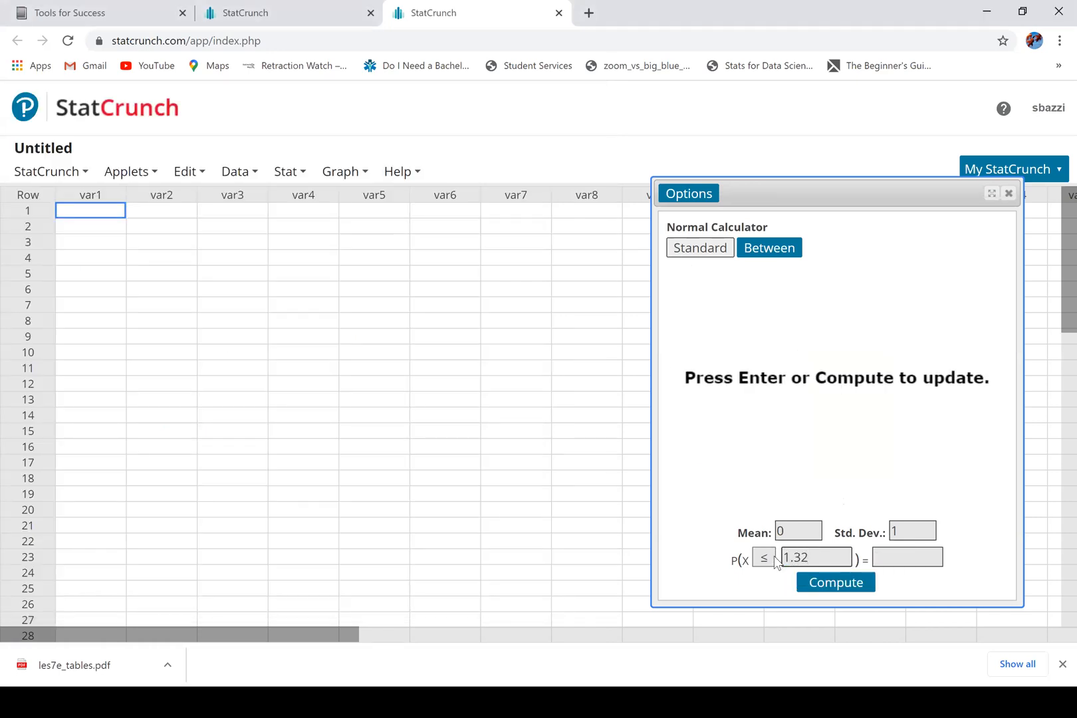
{"action": "left_click", "coordinate": [823, 585]}
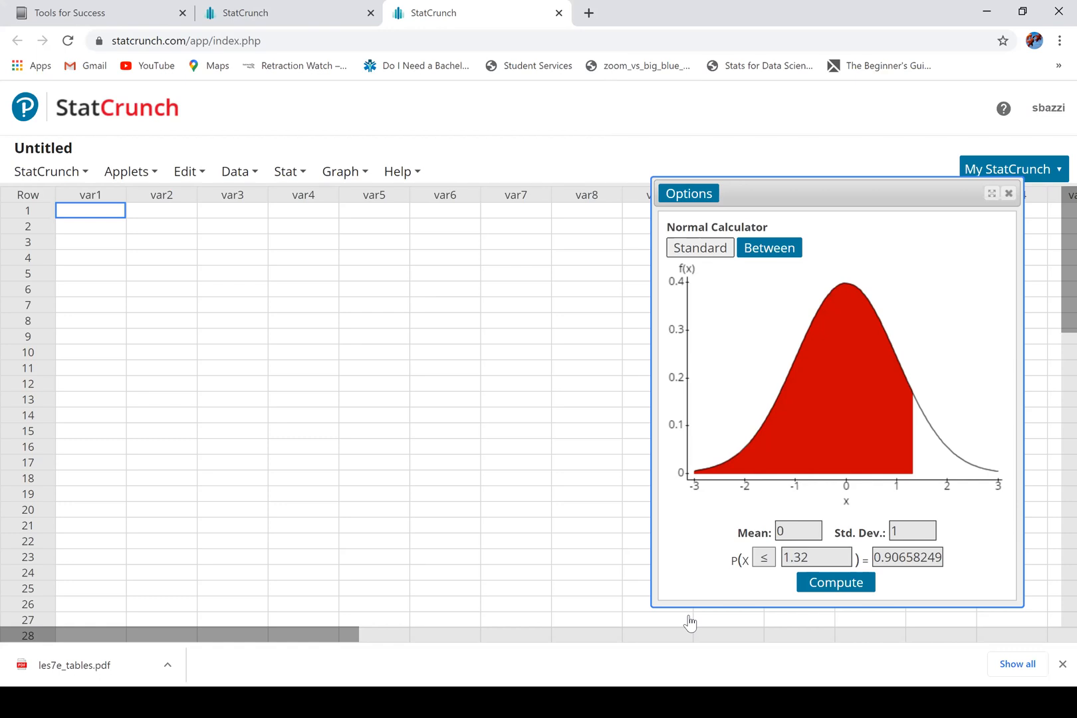
Switch to Microsoft Whiteboard and handwrite 0.9066 as the answer to P(z < 1.32)
{"action": "key", "text": "super"}
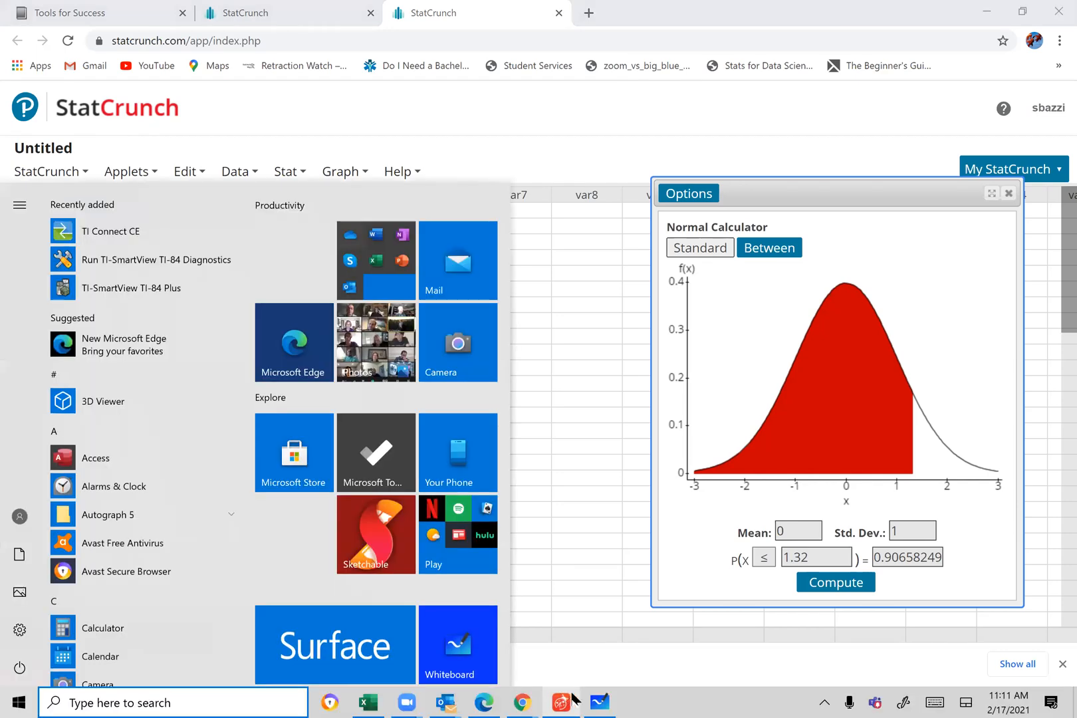
{"action": "left_click", "coordinate": [600, 702]}
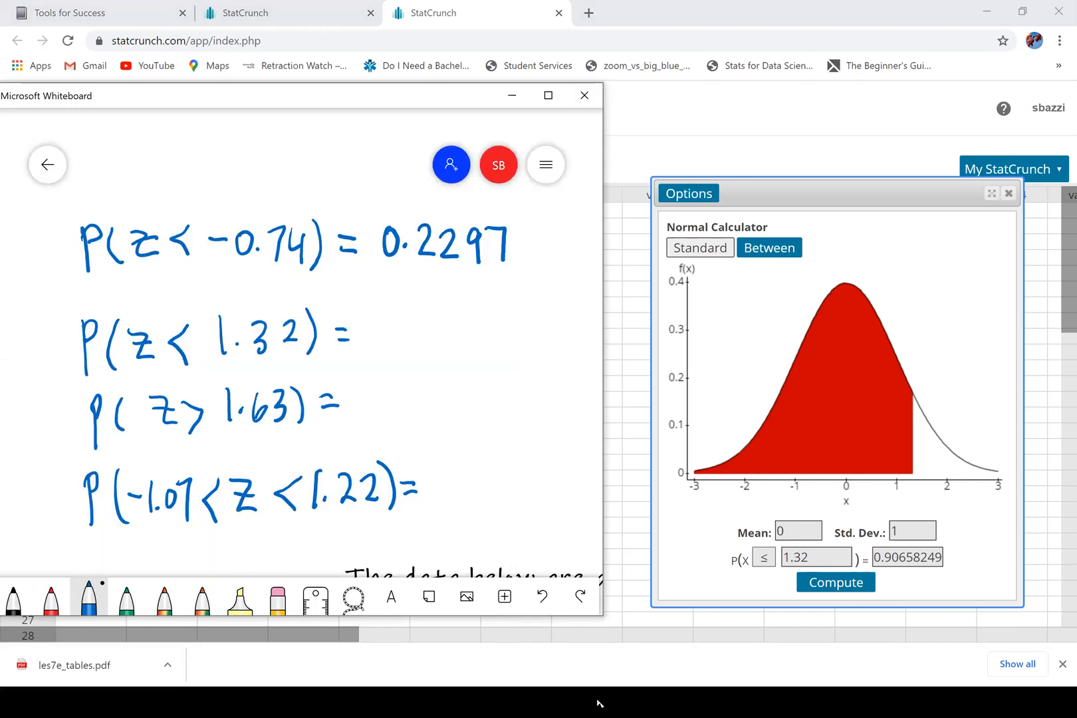
{"action": "mouse_move", "coordinate": [367, 317]}
{"action": "left_mouse_down"}
{"action": "mouse_move", "coordinate": [413, 314]}
{"action": "mouse_move", "coordinate": [418, 349]}
{"action": "mouse_move", "coordinate": [435, 312]}
{"action": "mouse_move", "coordinate": [453, 330]}
{"action": "mouse_move", "coordinate": [472, 330]}
{"action": "left_mouse_up"}
{"action": "left_click", "coordinate": [393, 338]}
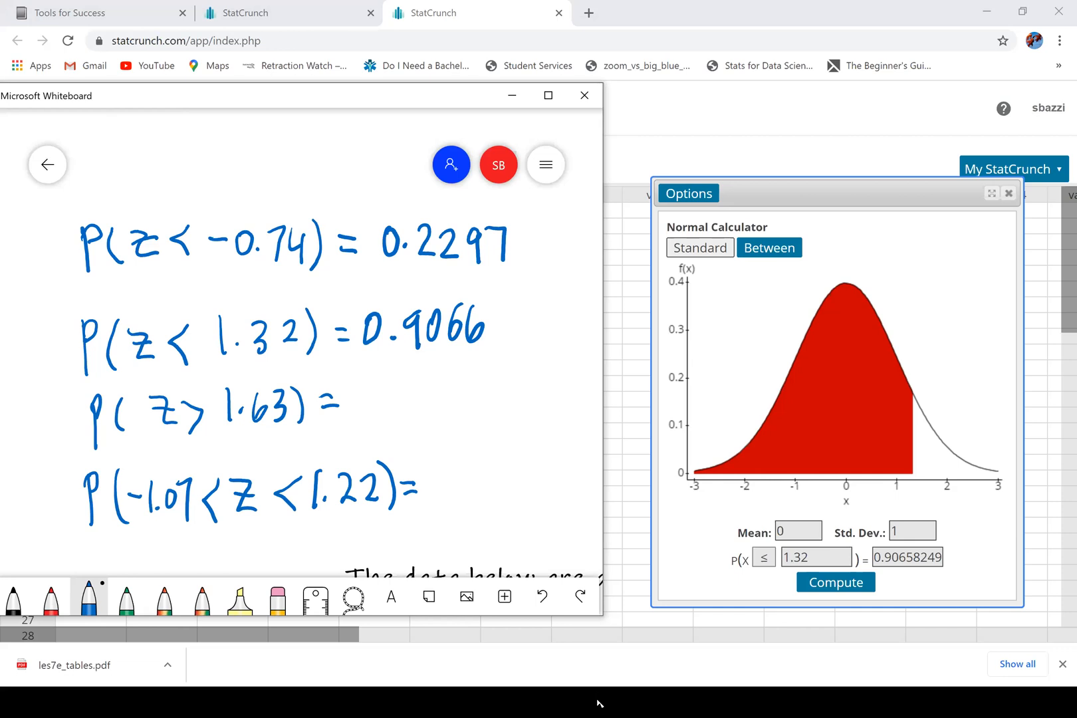
In StatCrunch's Normal calculator, change the inequality to ≥ and compute the probability for 1.63
{"action": "left_click", "coordinate": [767, 554]}
{"action": "left_click", "coordinate": [759, 607]}
{"action": "left_click", "coordinate": [808, 561]}
{"action": "key", "text": "BackSpace"}
{"action": "key", "text": "BackSpace"}
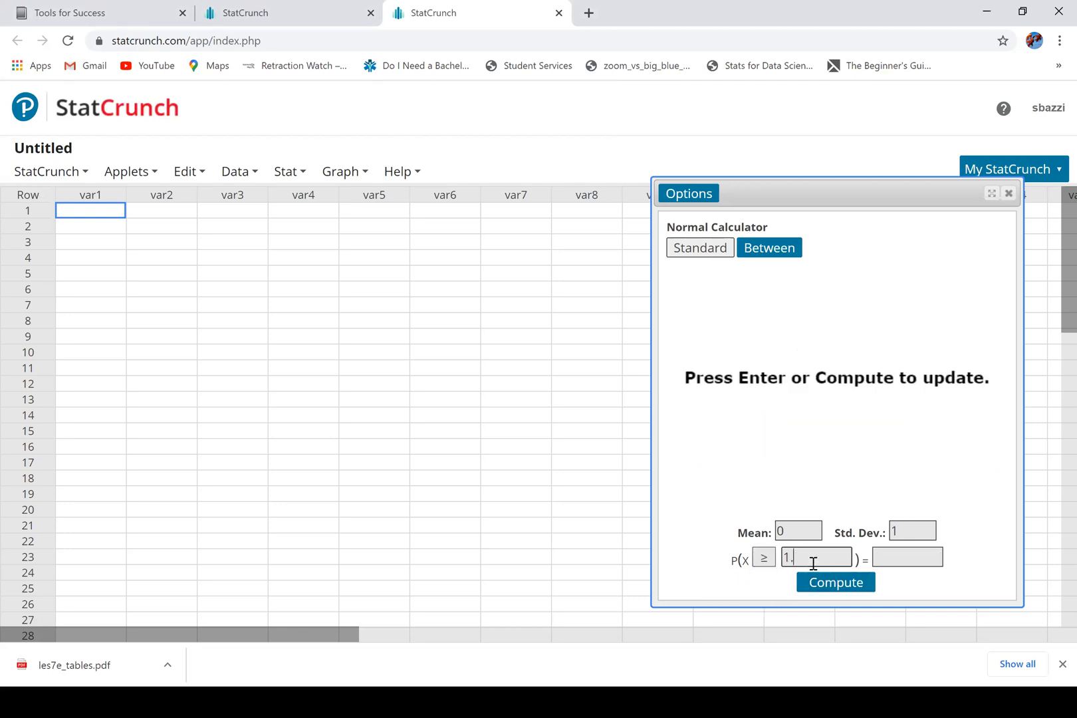
{"action": "type", "text": "63"}
{"action": "left_click", "coordinate": [856, 583]}
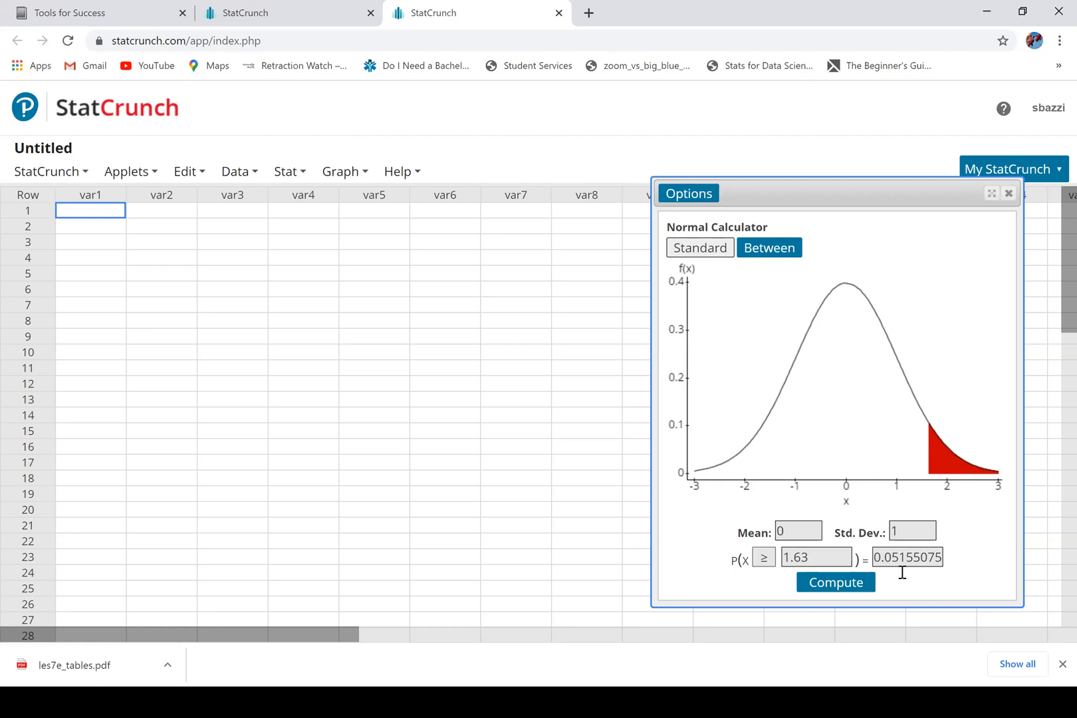
{"action": "left_click", "coordinate": [845, 589]}
Switch to Microsoft Whiteboard and handwrite 0.0516 as the answer to P(z > 1.63)
{"action": "mouse_move", "coordinate": [529, 695]}
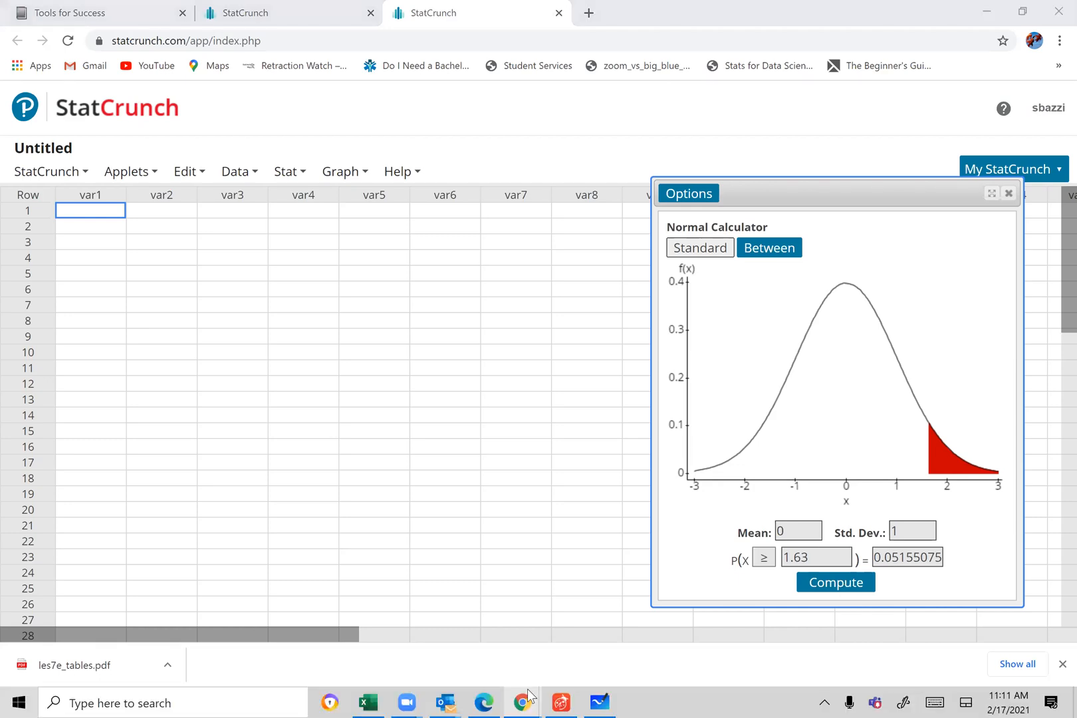
{"action": "left_click", "coordinate": [594, 703]}
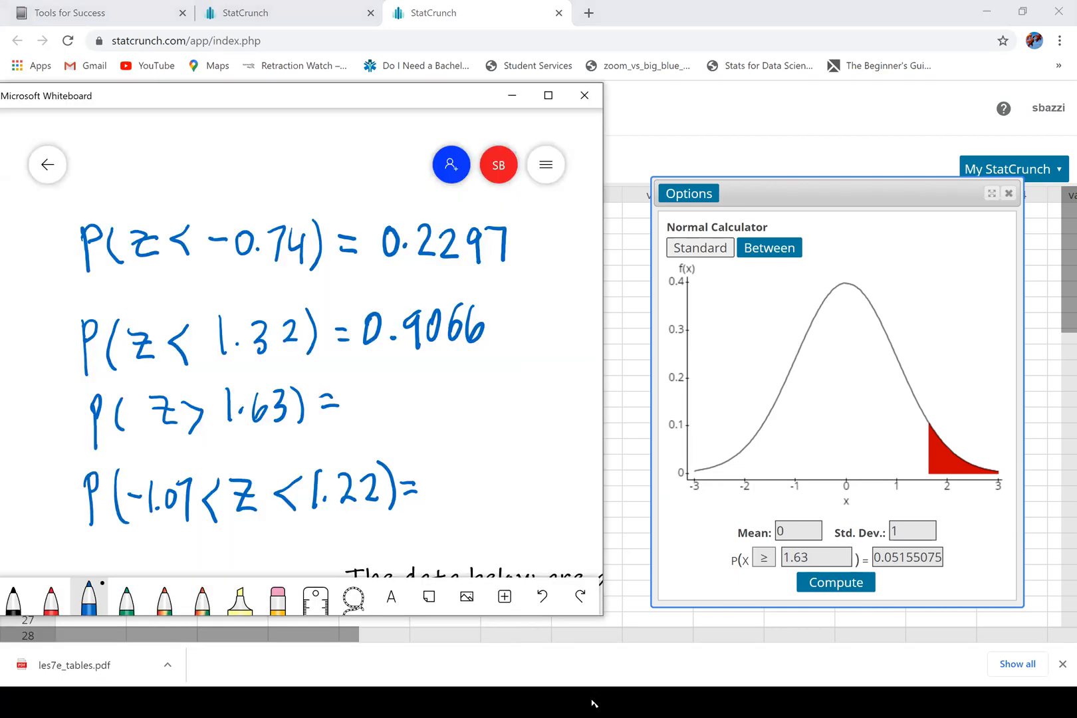
{"action": "mouse_move", "coordinate": [363, 388]}
{"action": "left_mouse_down"}
{"action": "mouse_move", "coordinate": [355, 400]}
{"action": "mouse_move", "coordinate": [359, 386]}
{"action": "mouse_move", "coordinate": [396, 412]}
{"action": "mouse_move", "coordinate": [394, 386]}
{"action": "left_mouse_up"}
{"action": "left_click", "coordinate": [372, 412]}
{"action": "mouse_move", "coordinate": [416, 386]}
{"action": "left_mouse_down"}
{"action": "mouse_move", "coordinate": [410, 415]}
{"action": "mouse_move", "coordinate": [435, 422]}
{"action": "mouse_move", "coordinate": [451, 405]}
{"action": "left_mouse_up"}
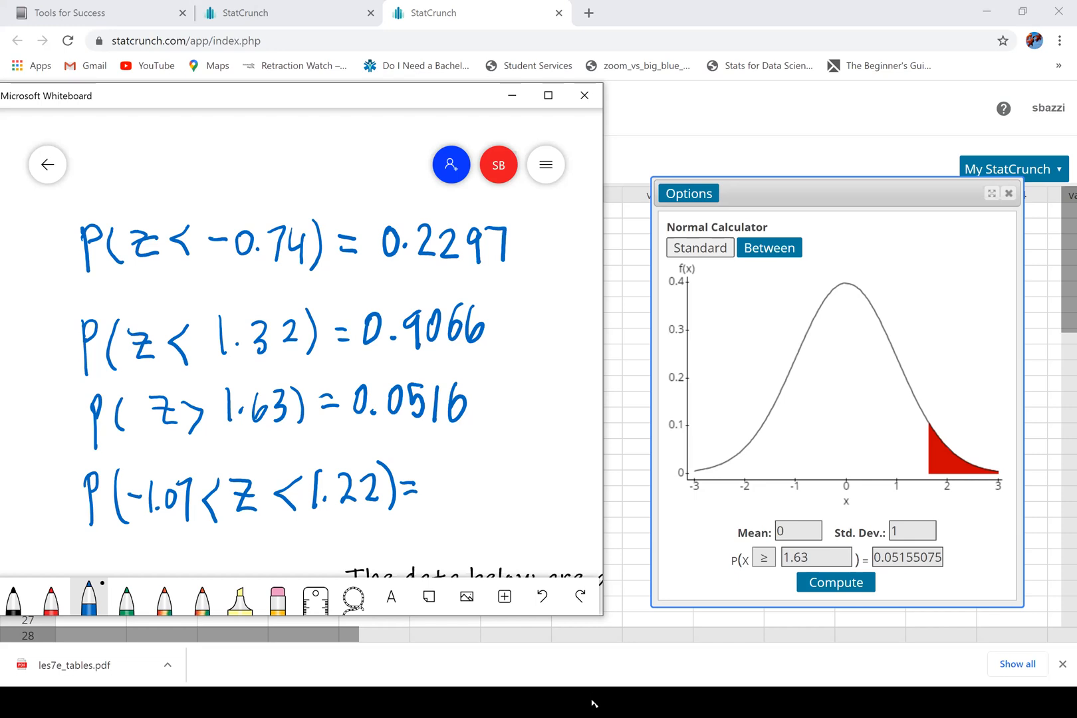
Set StatCrunch's Normal calculator to Between mode and compute the probability that X lies from -1.07 to 1.22
{"action": "left_click", "coordinate": [771, 250]}
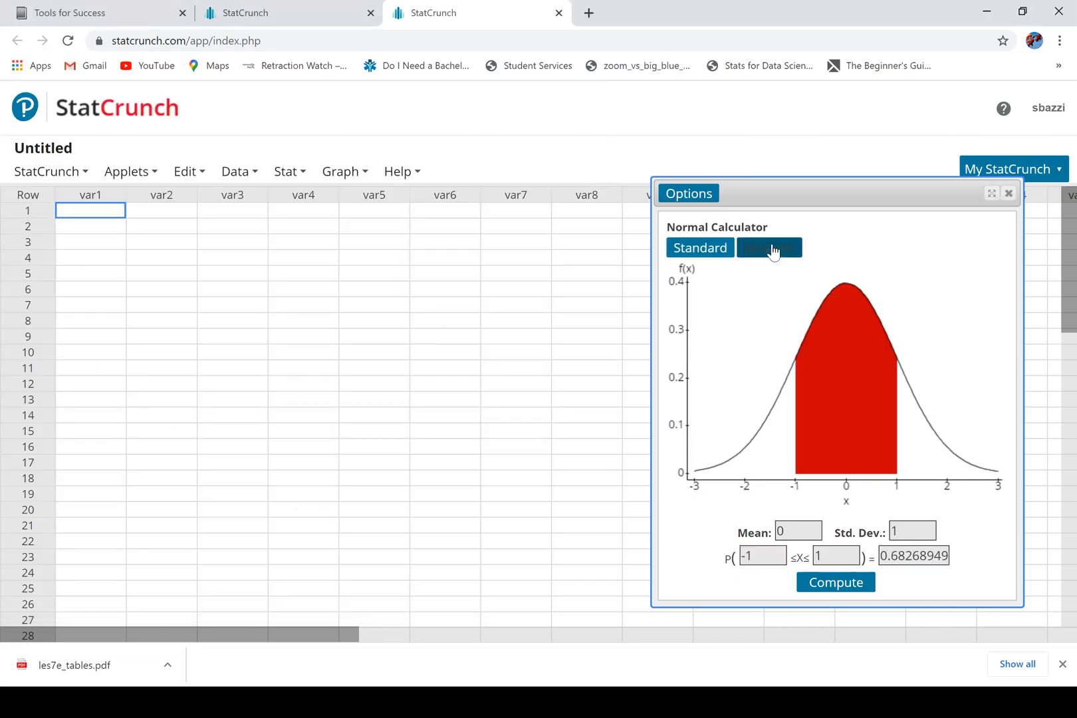
{"action": "left_click", "coordinate": [758, 557]}
{"action": "left_click_drag", "start_coordinate": [757, 557], "coordinate": [740, 558]}
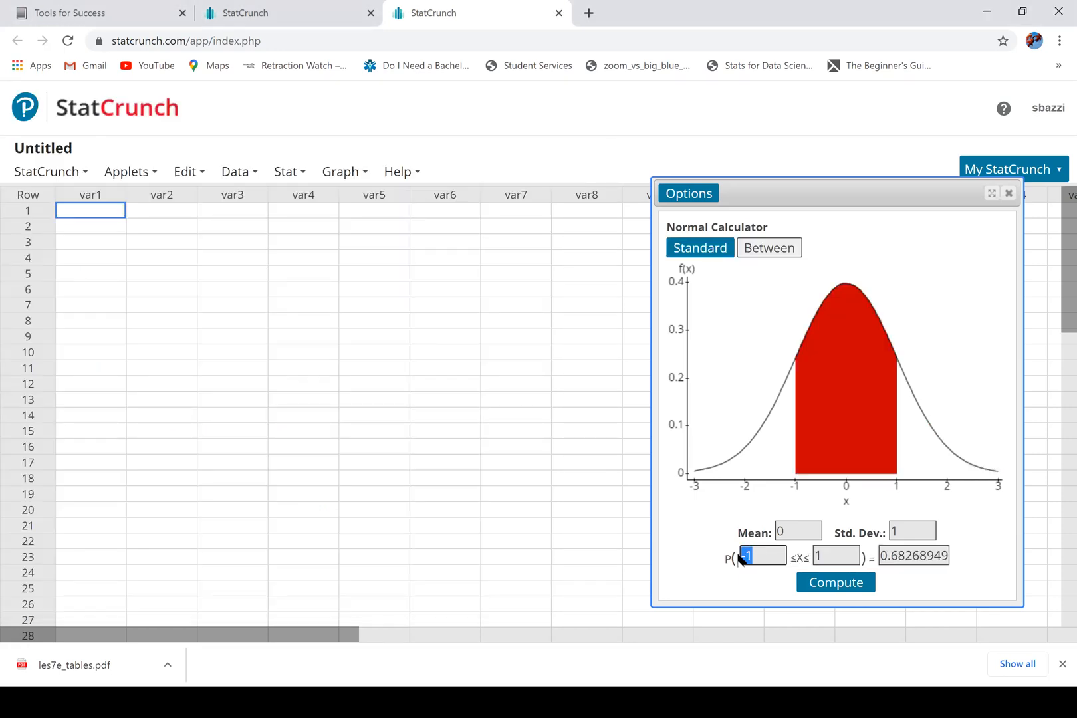
{"action": "type", "text": "-1.07"}
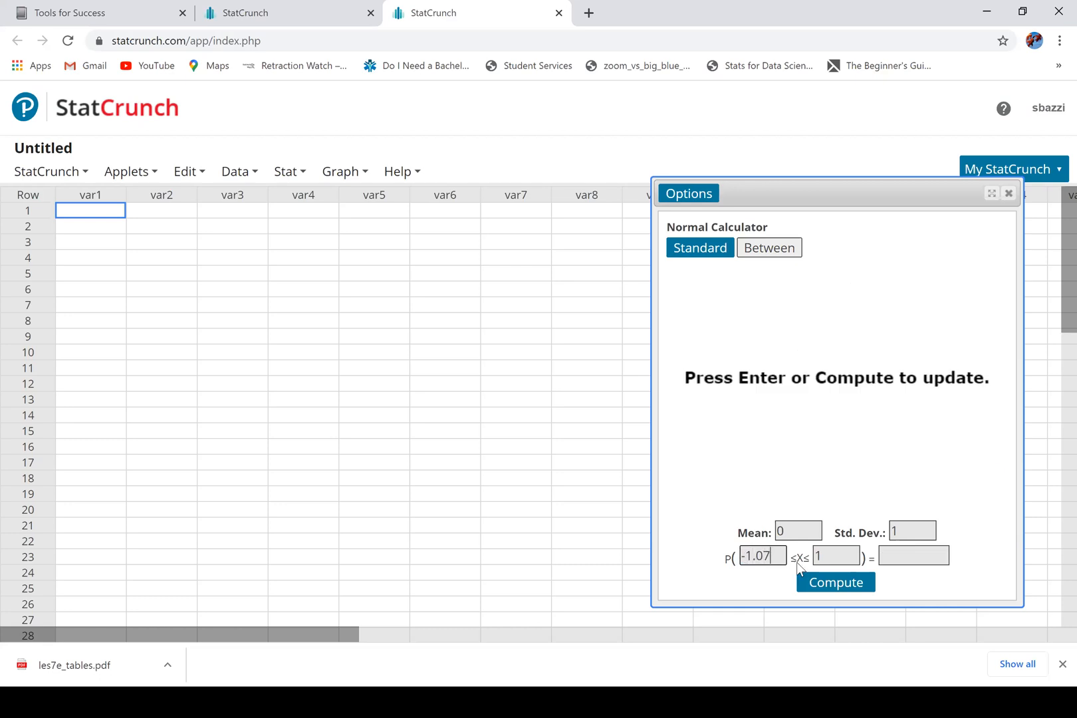
{"action": "left_click", "coordinate": [845, 558]}
{"action": "type", "text": ".22"}
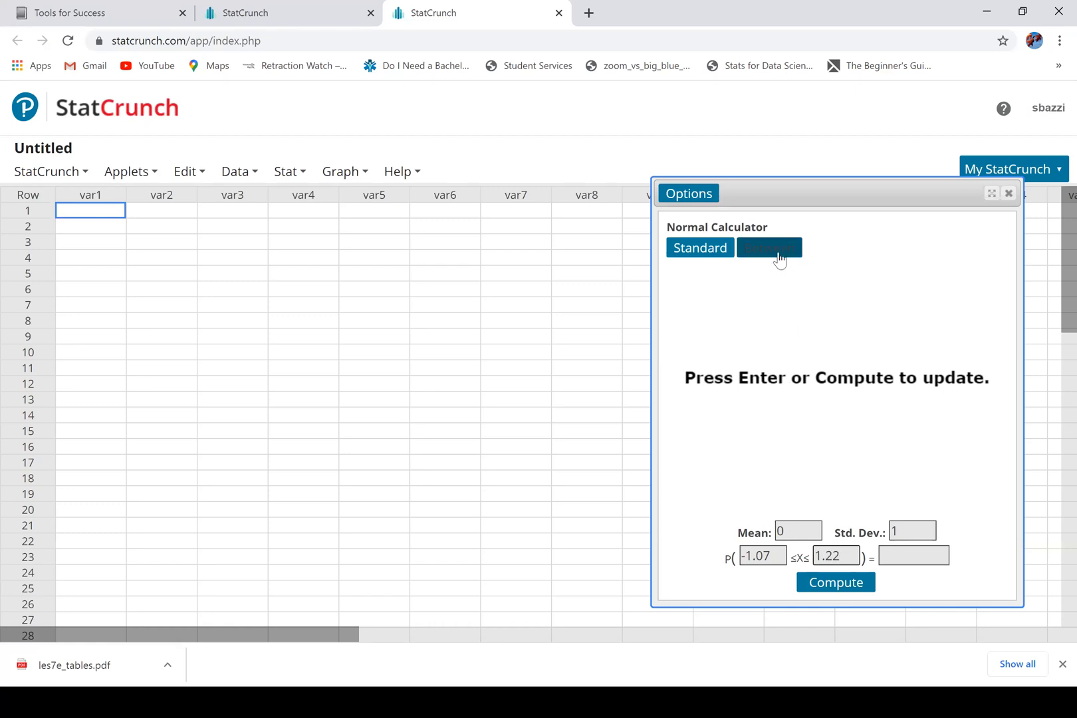
{"action": "left_click", "coordinate": [836, 585]}
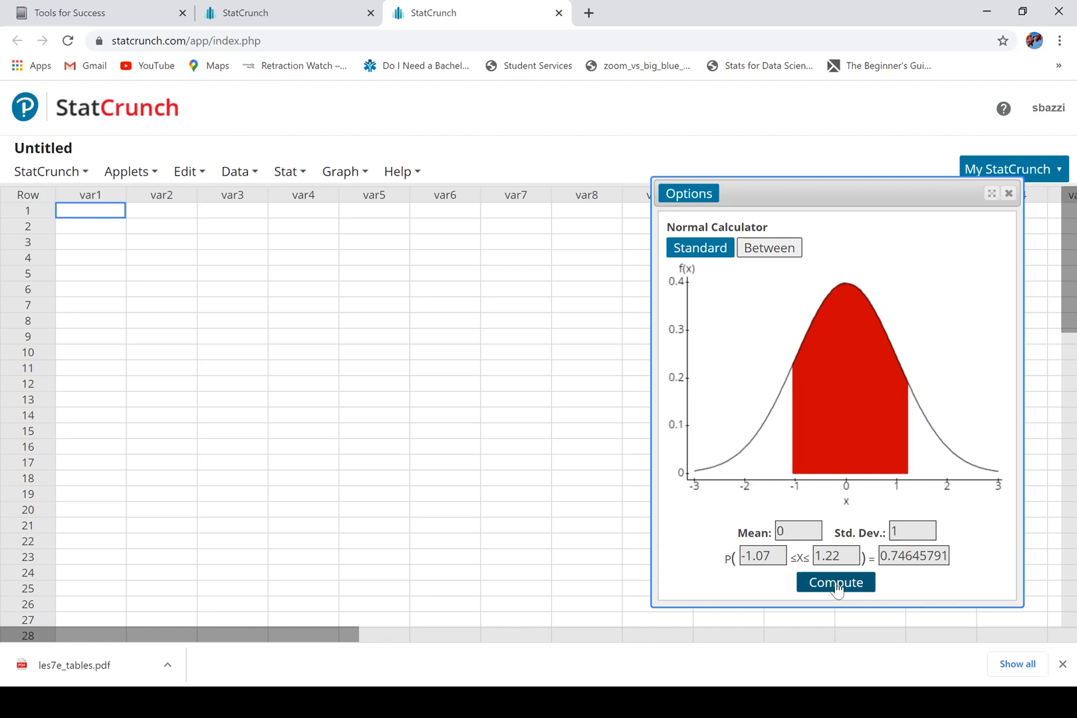
Switch to Microsoft Whiteboard and handwrite 0.7465 as the answer to P(-1.07 < z < 1.22)
{"action": "left_click", "coordinate": [489, 703]}
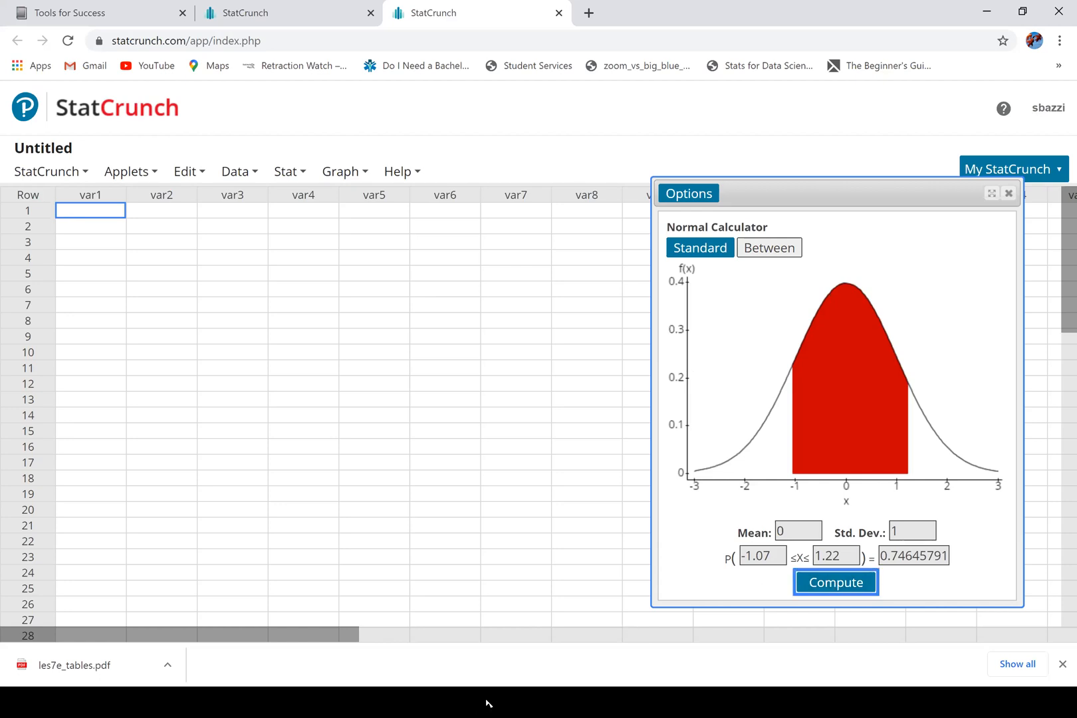
{"action": "key", "text": "super"}
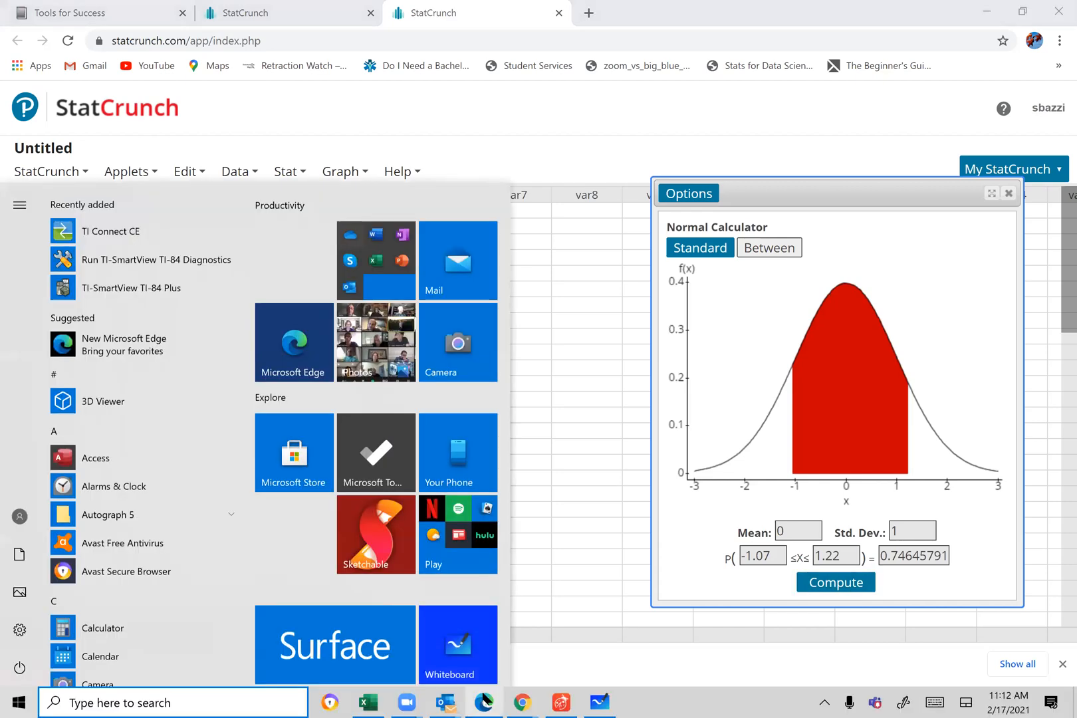
{"action": "left_click", "coordinate": [601, 702]}
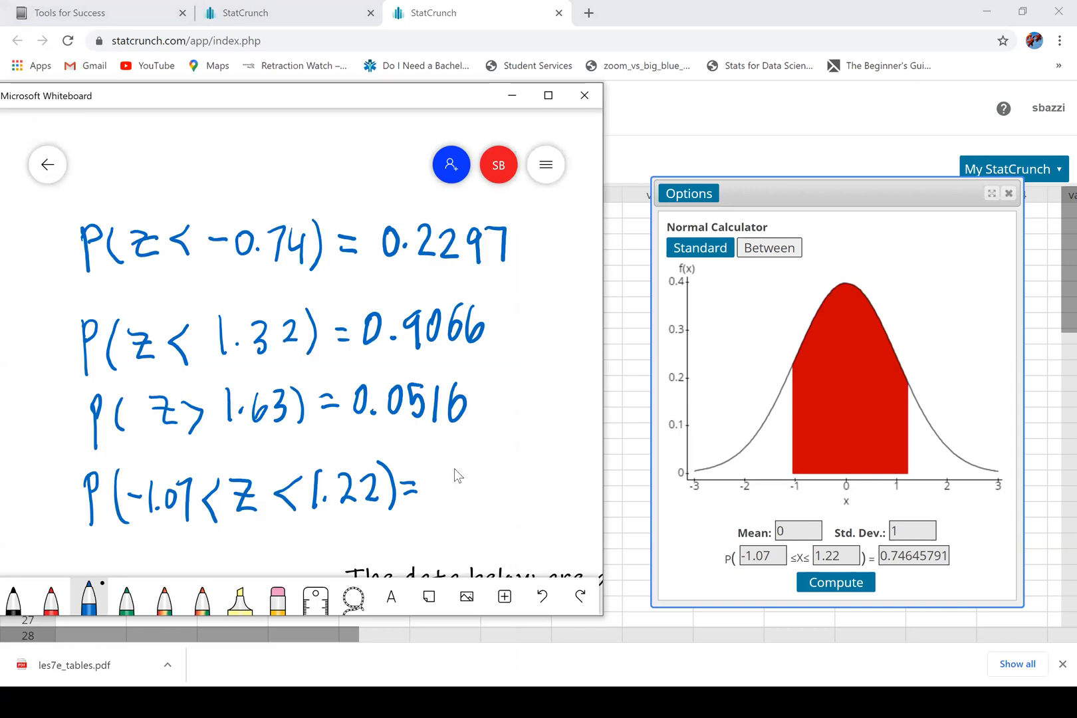
{"action": "mouse_move", "coordinate": [436, 474]}
{"action": "left_mouse_down"}
{"action": "mouse_move", "coordinate": [428, 481]}
{"action": "mouse_move", "coordinate": [464, 473]}
{"action": "mouse_move", "coordinate": [461, 502]}
{"action": "left_mouse_up"}
{"action": "left_click", "coordinate": [443, 493]}
{"action": "left_click_drag", "start_coordinate": [472, 467], "coordinate": [484, 517]}
{"action": "mouse_move", "coordinate": [515, 464]}
{"action": "left_mouse_down"}
{"action": "mouse_move", "coordinate": [505, 486]}
{"action": "mouse_move", "coordinate": [522, 479]}
{"action": "mouse_move", "coordinate": [526, 500]}
{"action": "left_mouse_up"}
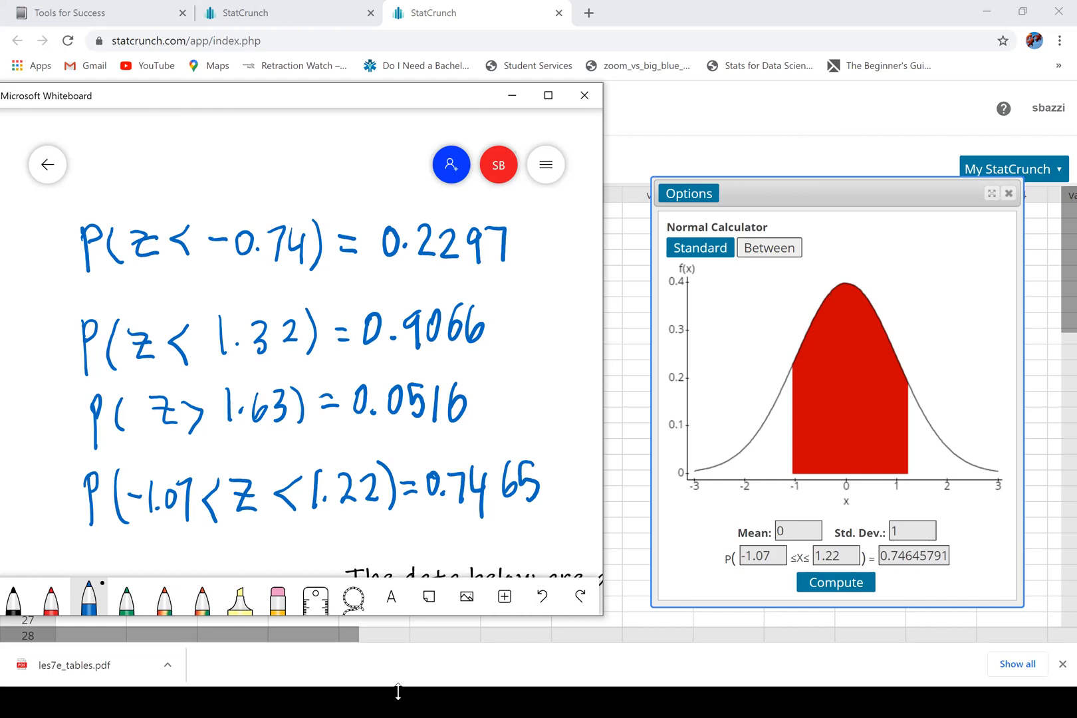
{"action": "left_click", "coordinate": [804, 700]}
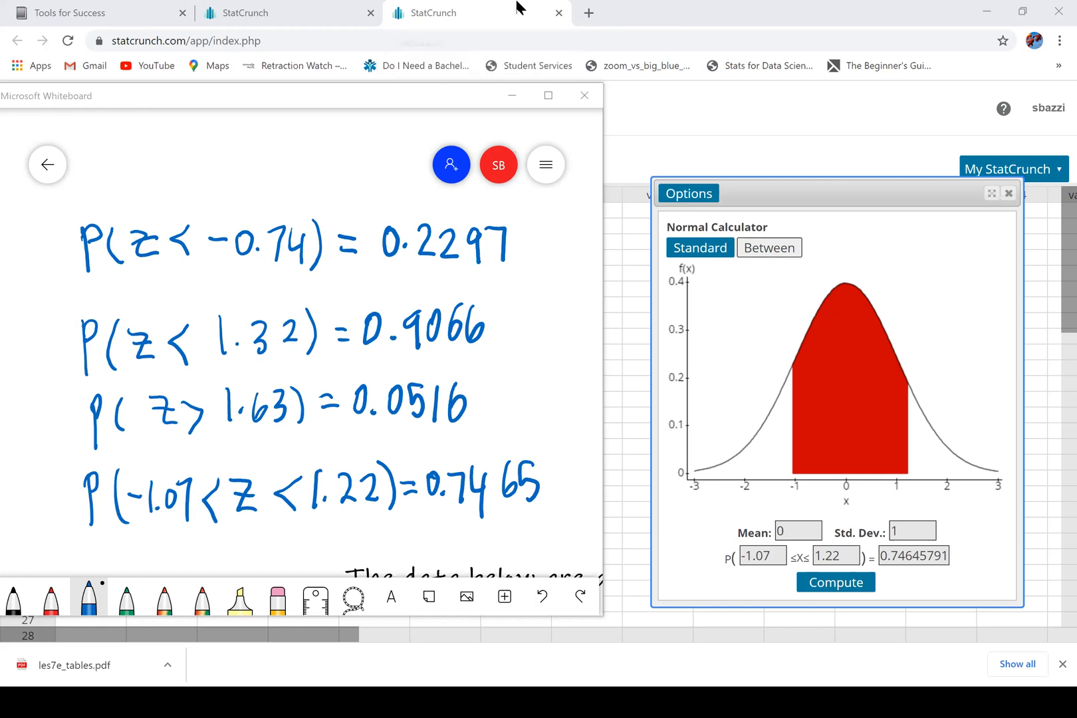
Circle the z in P(z < -0.74) on the whiteboard, then minimize the whiteboard to return to StatCrunch
{"action": "mouse_move", "coordinate": [152, 211]}
{"action": "left_mouse_down"}
{"action": "mouse_move", "coordinate": [124, 243]}
{"action": "mouse_move", "coordinate": [177, 224]}
{"action": "left_mouse_up"}
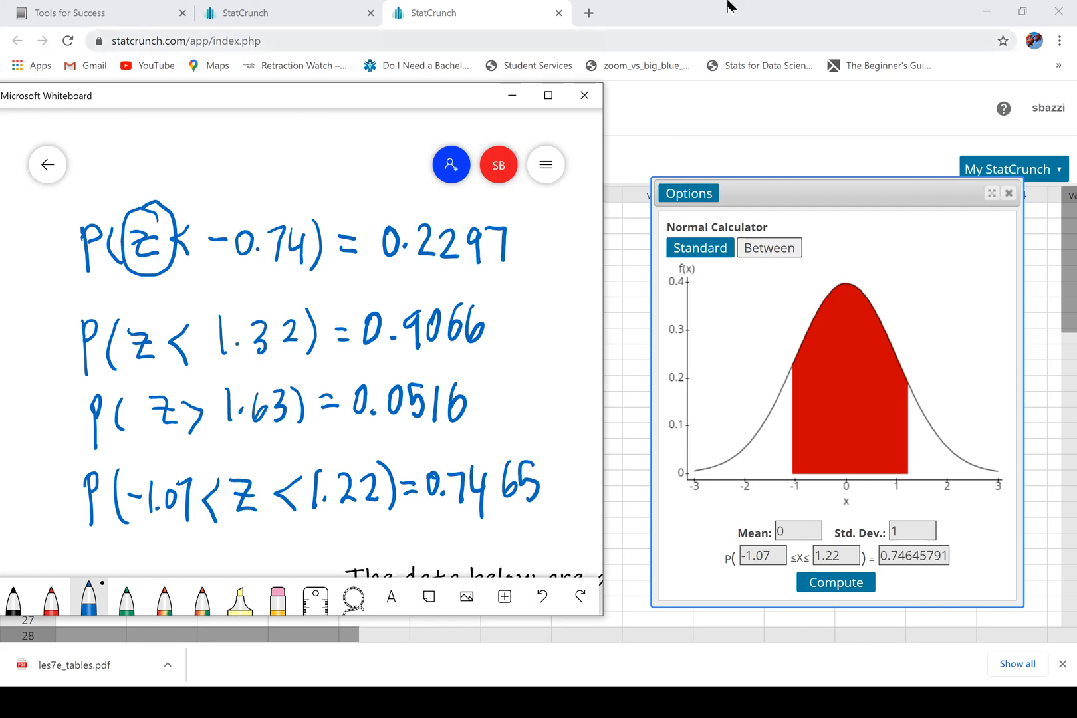
{"action": "left_click", "coordinate": [510, 95]}
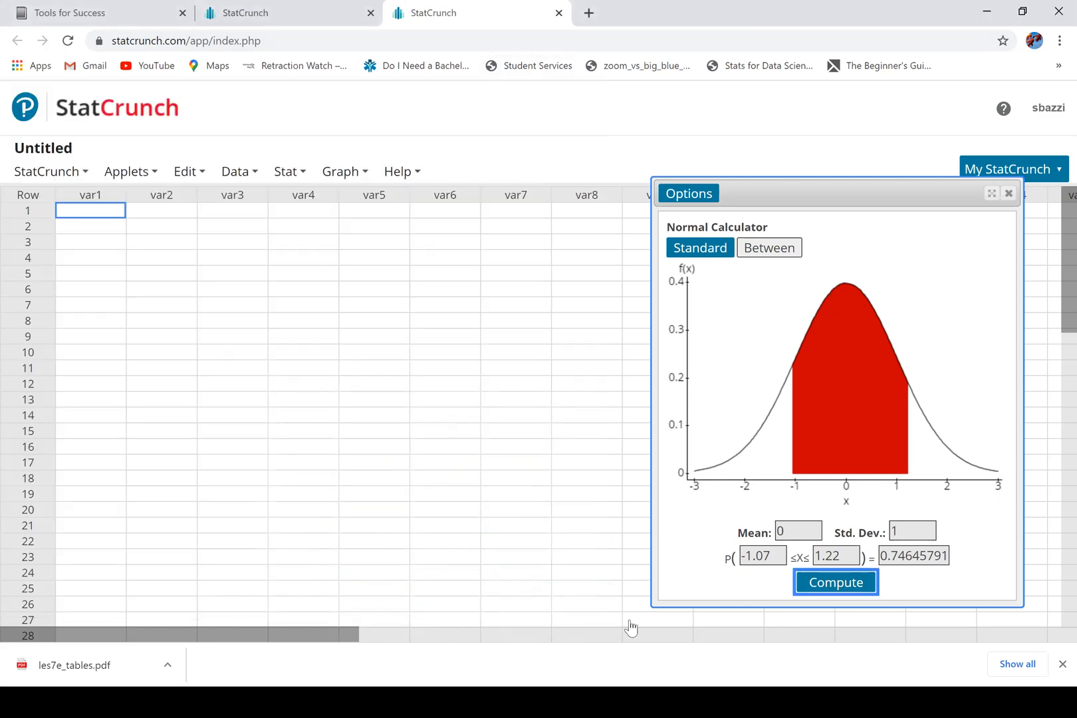